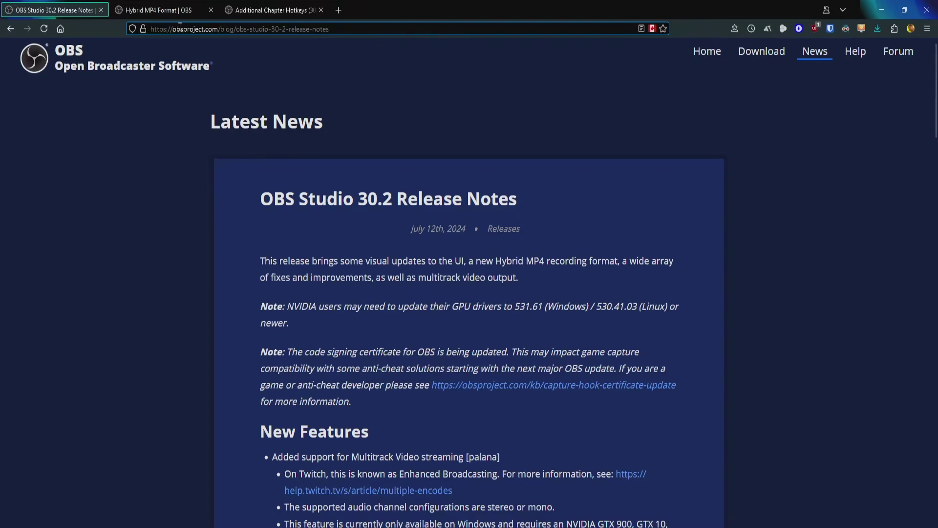
- Switch to the Hybrid MP4 Format article and bring its Chapter Markers section into view
{"action": "key", "text": "ctrl+Tab"}
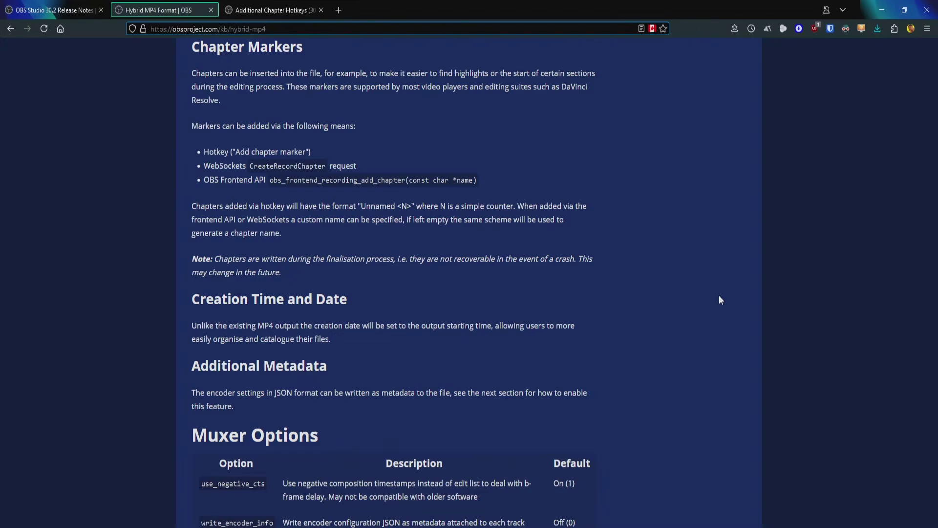
- Highlight the supported audio codecs and ProRes notes, then return to the article's top
{"action": "key", "text": "alt+Tab"}
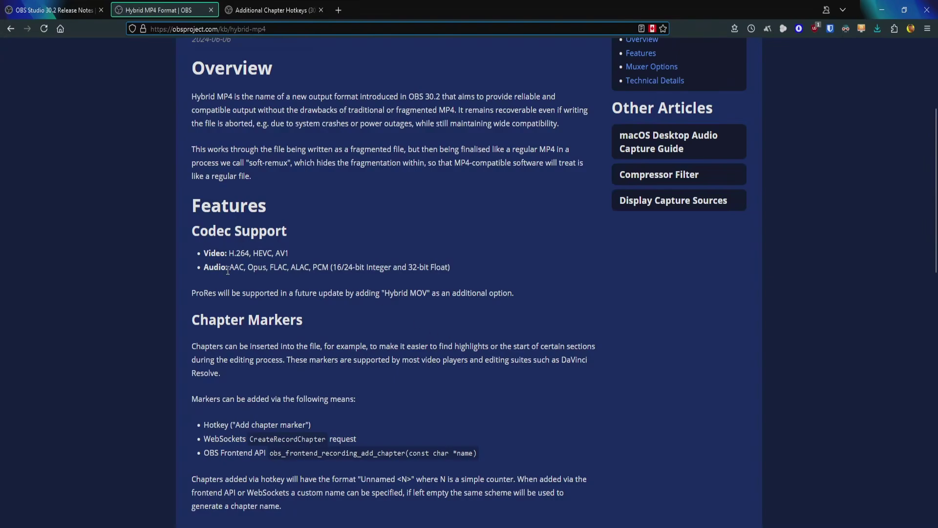
{"action": "left_click_drag", "start_coordinate": [228, 269], "coordinate": [450, 268]}
{"action": "left_click_drag", "start_coordinate": [166, 291], "coordinate": [254, 295]}
{"action": "left_click", "coordinate": [572, 346]}
{"action": "scroll", "coordinate": [572, 346], "scroll_direction": "up", "scroll_amount": 4}
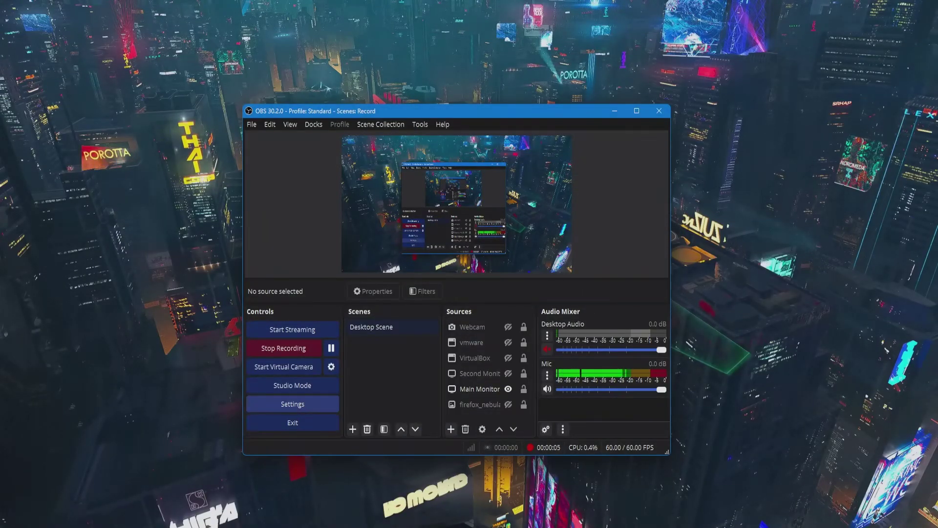
- Check the Output settings page, record the scrolling MP4 muxer blog post, then open the recordings folder
{"action": "left_click", "coordinate": [302, 405]}
{"action": "left_click", "coordinate": [257, 163]}
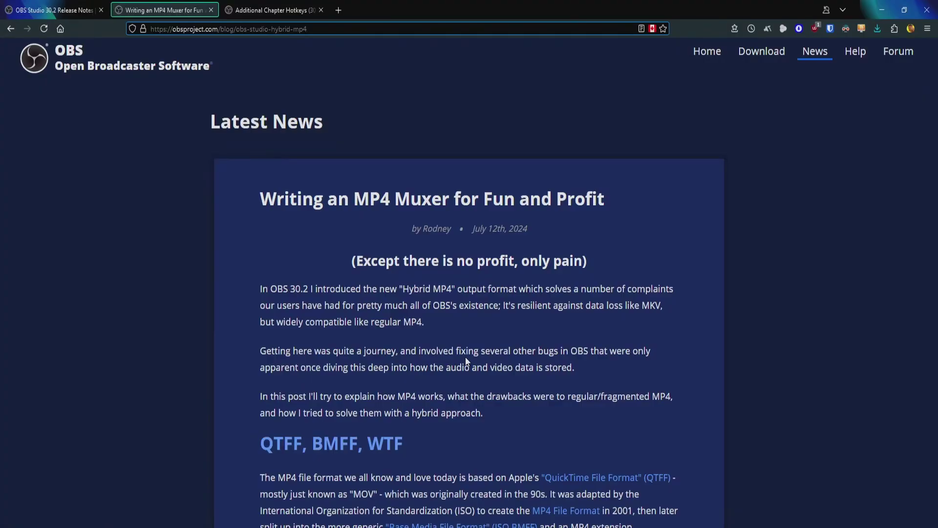
{"action": "scroll", "coordinate": [465, 357], "scroll_direction": "down", "scroll_amount": 15}
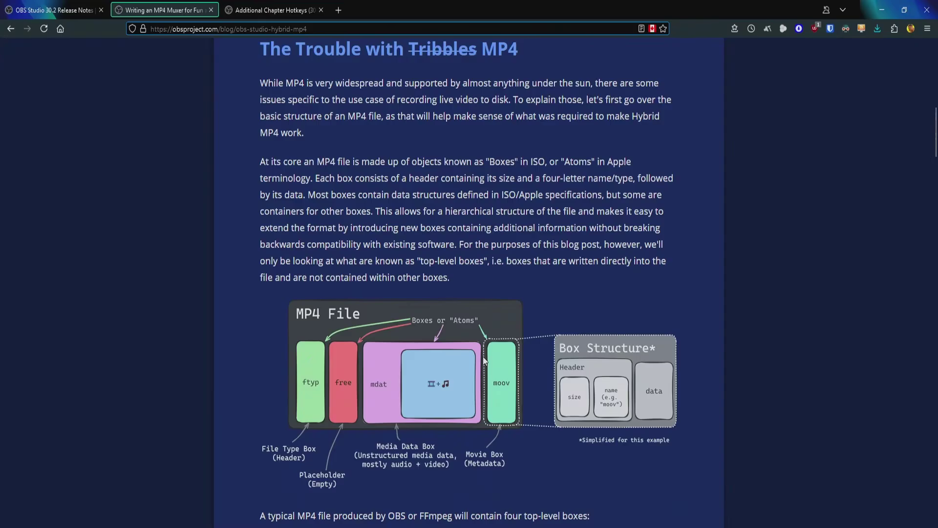
{"action": "scroll", "coordinate": [482, 356], "scroll_direction": "down", "scroll_amount": 8}
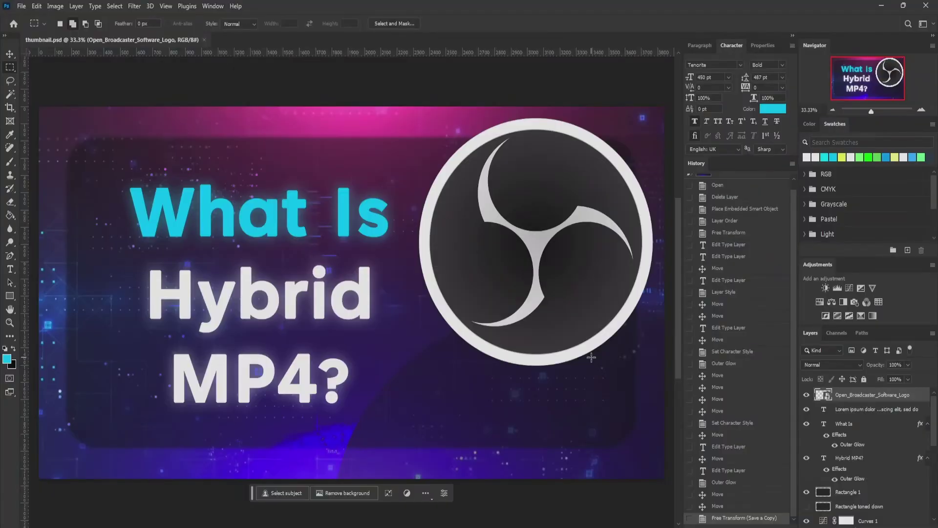
{"action": "key", "text": "alt+Tab"}
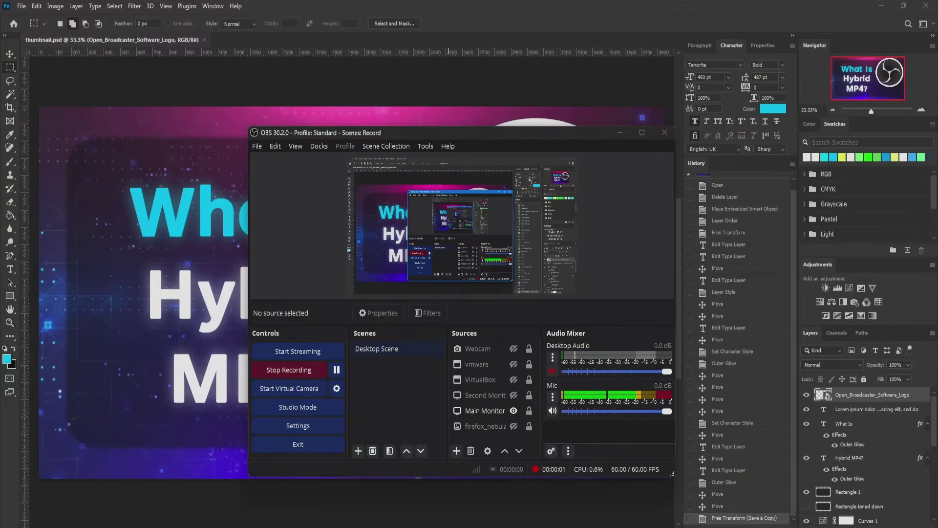
{"action": "left_click", "coordinate": [202, 482]}
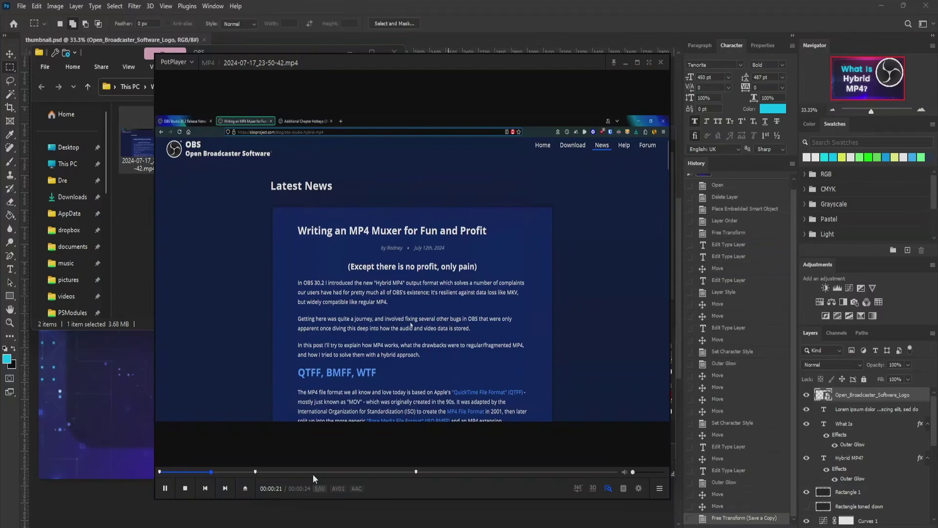
- Show the recording's chapter list (Start, Unnamed 1, Unnamed 2) and jump to Unnamed 2
{"action": "left_click", "coordinate": [659, 488]}
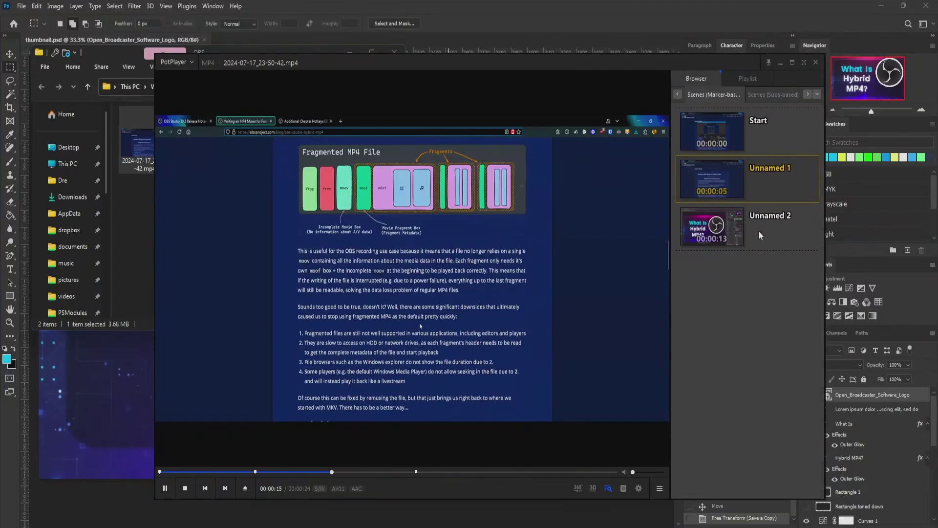
{"action": "left_click", "coordinate": [766, 215]}
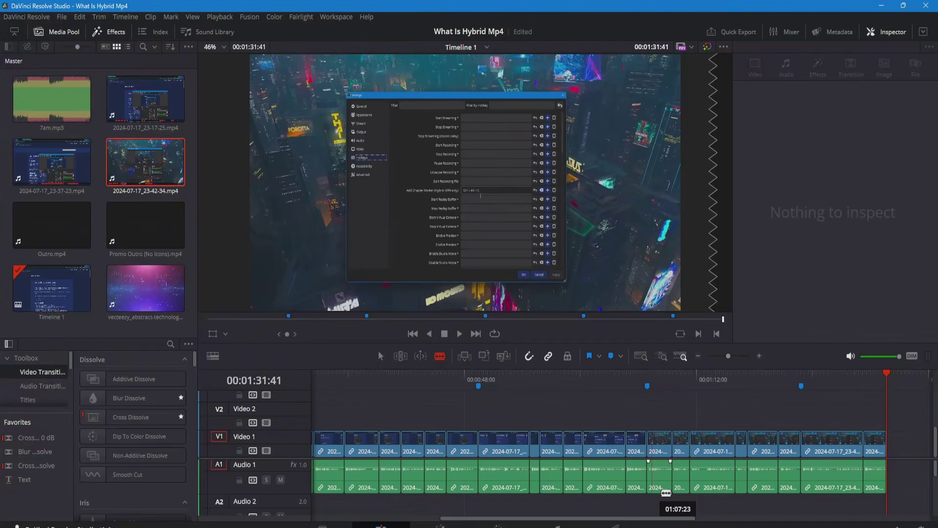
- Place 2024-07-17_23-50-42.mp4 on the V1/A1 timeline and inspect its Unnamed 2 chapter marker
{"action": "left_click_drag", "start_coordinate": [495, 523], "coordinate": [645, 523]}
{"action": "left_click_drag", "start_coordinate": [144, 142], "coordinate": [534, 453]}
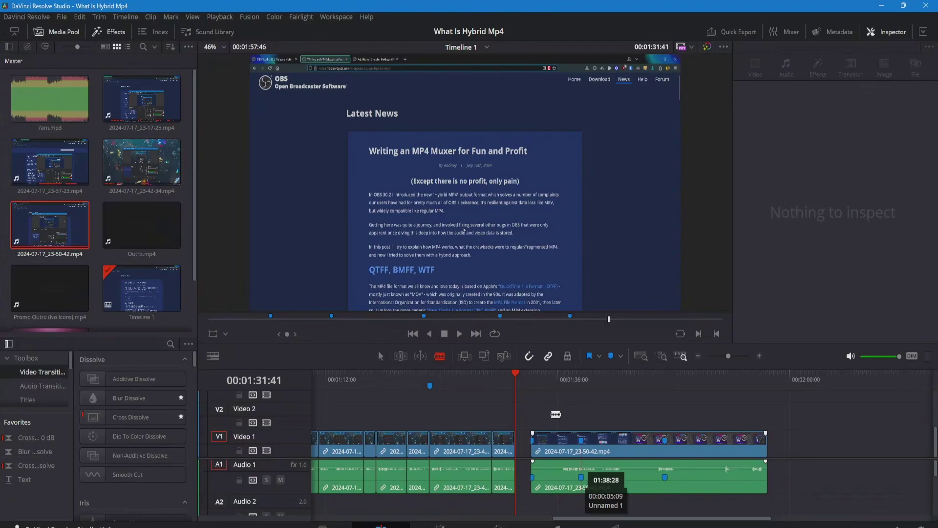
{"action": "left_click", "coordinate": [381, 356]}
{"action": "scroll", "coordinate": [400, 387], "scroll_direction": "right", "scroll_amount": 5}
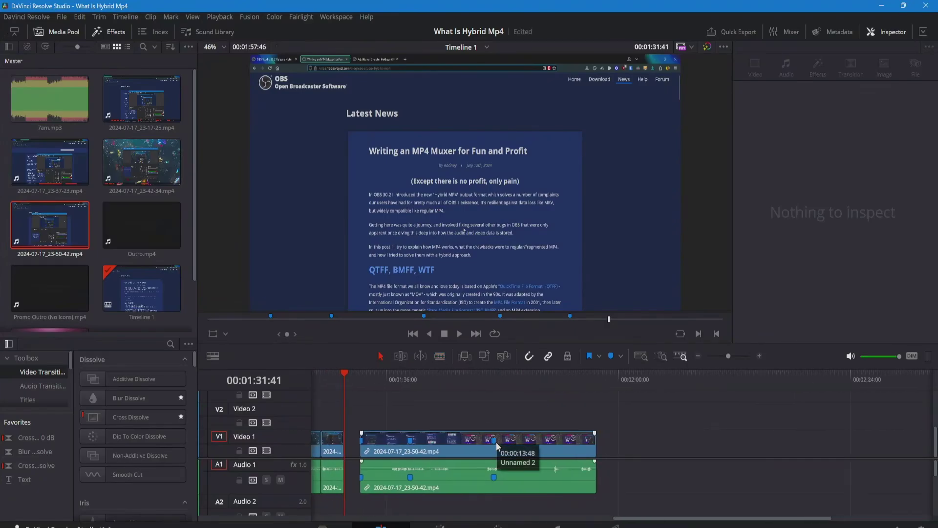
{"action": "double_click", "coordinate": [494, 443]}
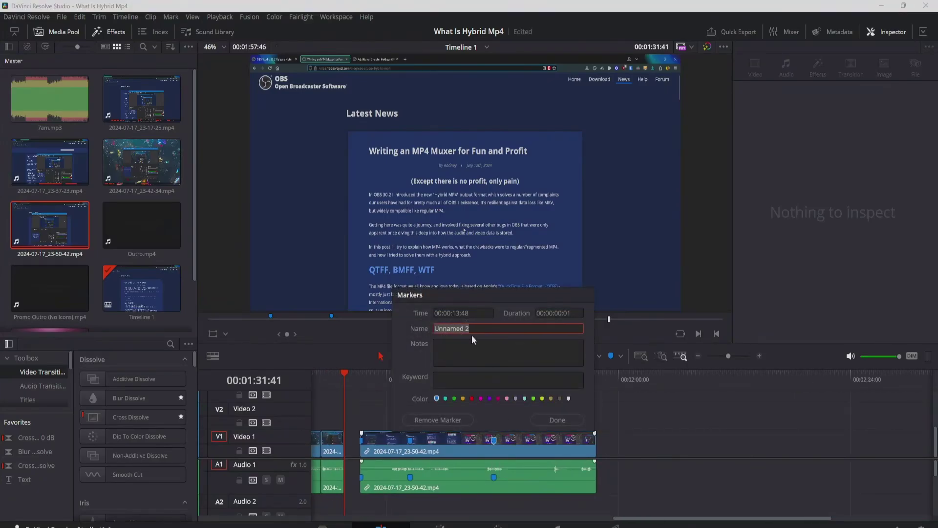
{"action": "left_click", "coordinate": [557, 418]}
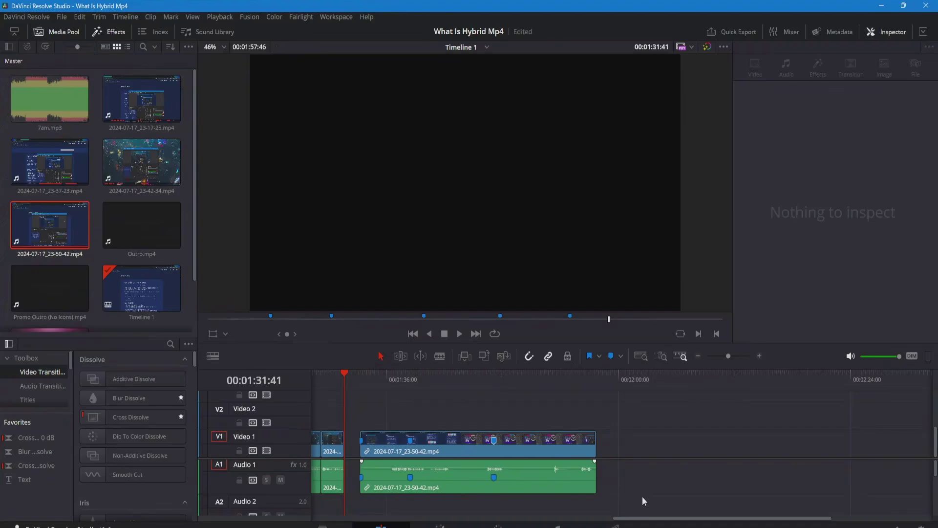
{"action": "left_click_drag", "start_coordinate": [641, 495], "coordinate": [495, 454]}
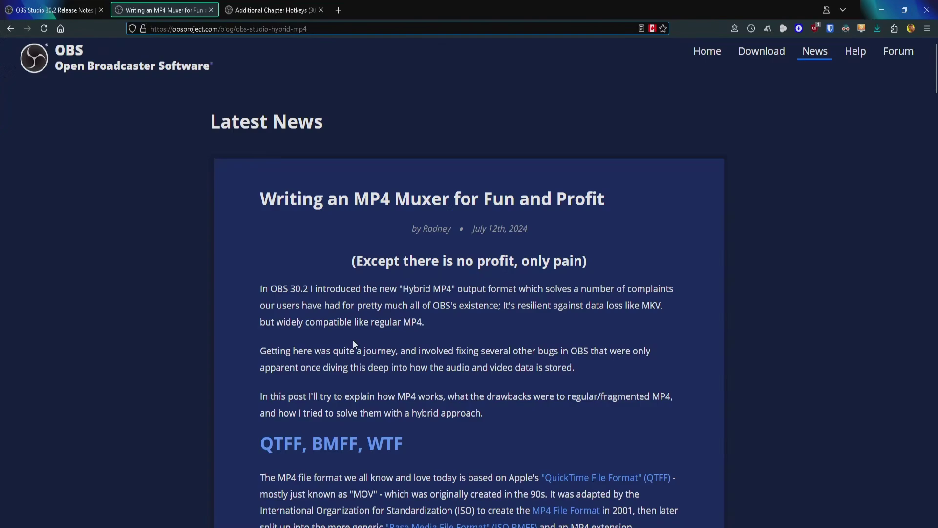
- Check the Additional Chapter Hotkeys plugin page, then open Chapter Hotkeys from the OBS Tools menu
{"action": "key", "text": "ctrl+Tab"}
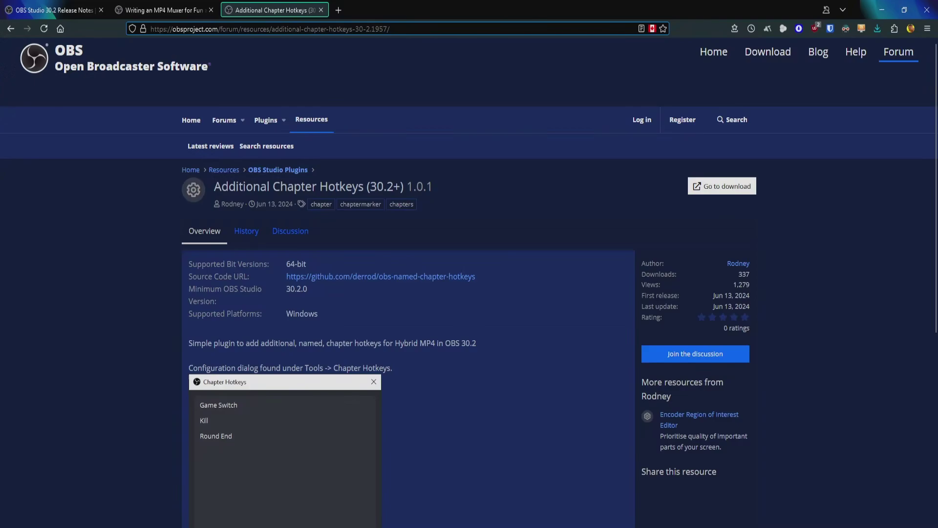
{"action": "key", "text": "alt+Tab"}
{"action": "left_click", "coordinate": [419, 145]}
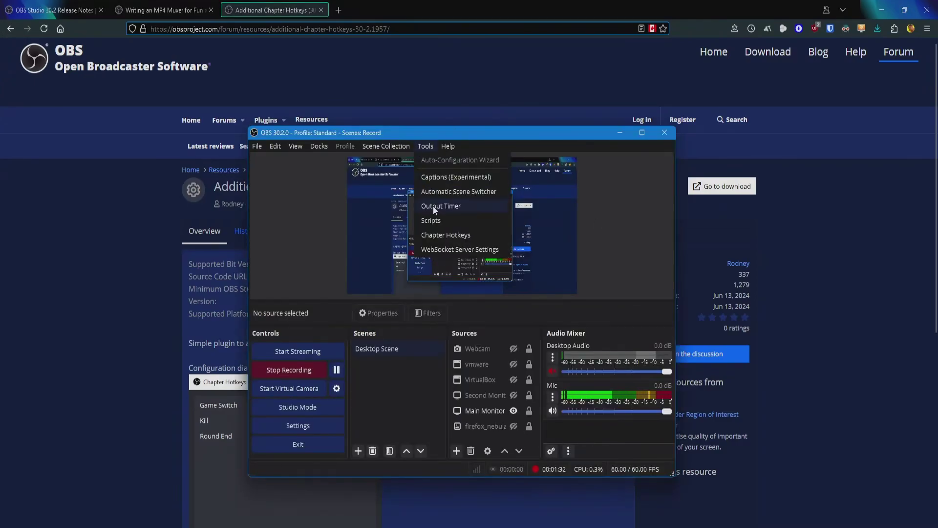
{"action": "left_click", "coordinate": [447, 234]}
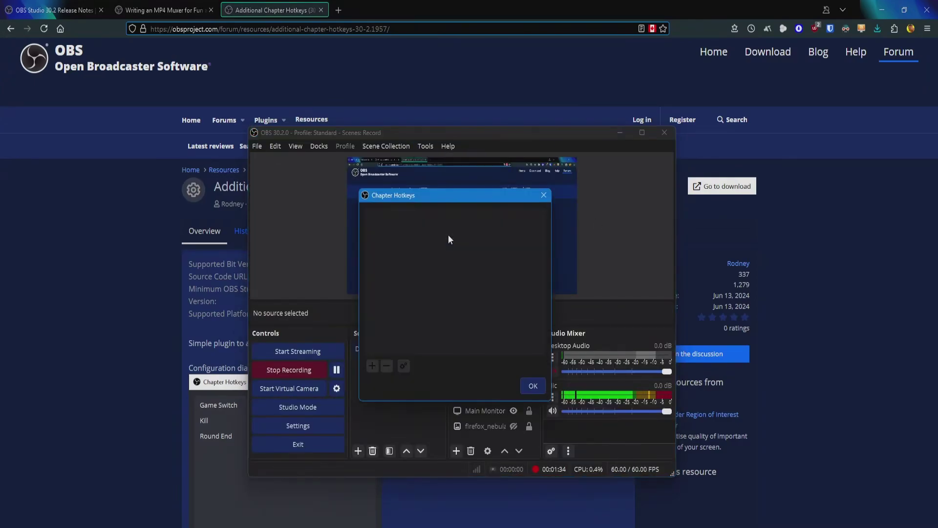
- Add two named chapter hotkeys, Intro and Outro, and close the configuration
{"action": "left_click", "coordinate": [373, 368]}
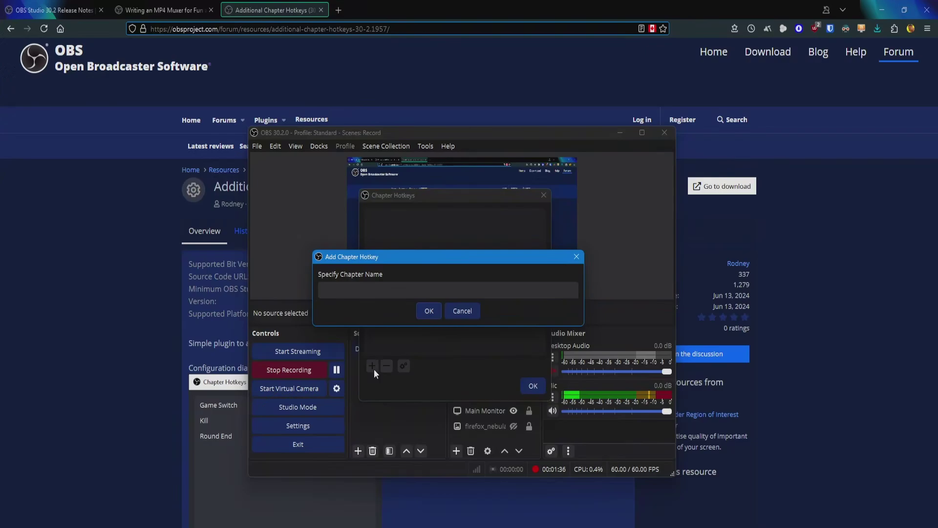
{"action": "left_click", "coordinate": [423, 286]}
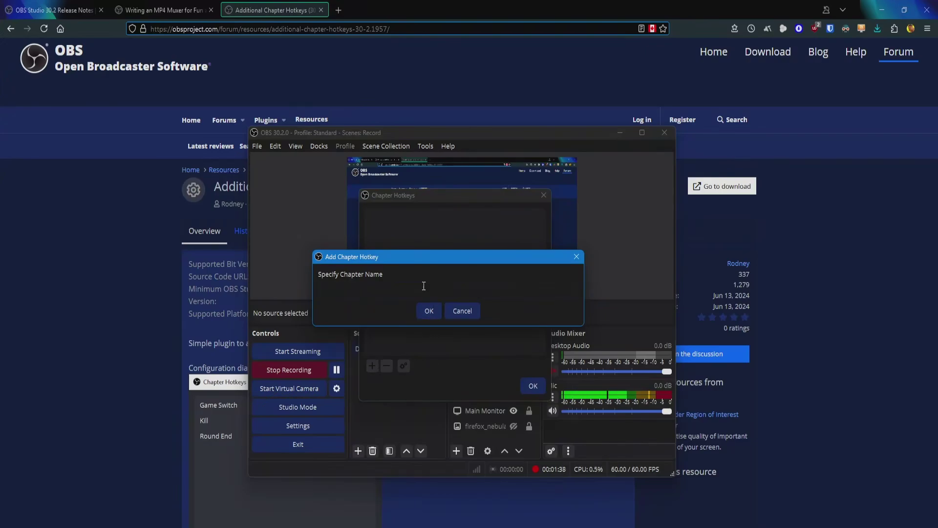
{"action": "type", "text": "Intro"}
{"action": "key", "text": "Return"}
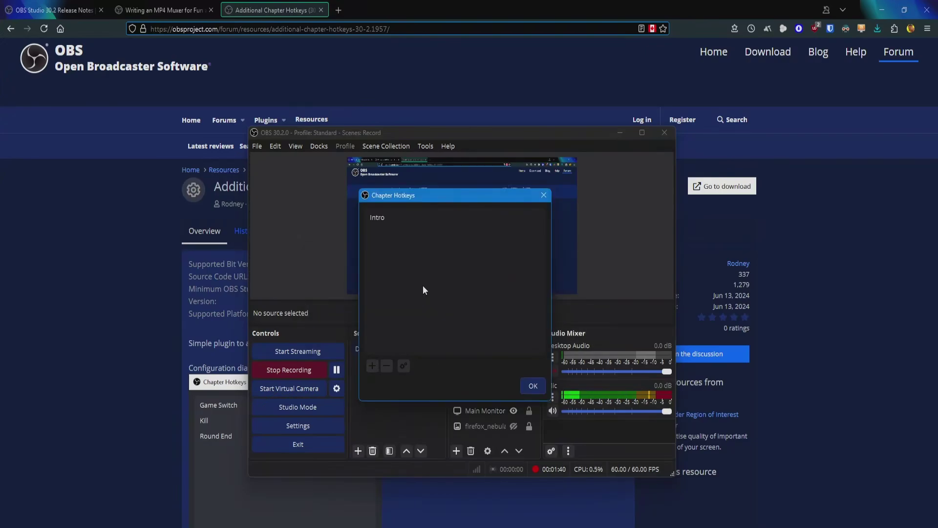
{"action": "key", "text": "Return"}
{"action": "type", "text": "Outro"}
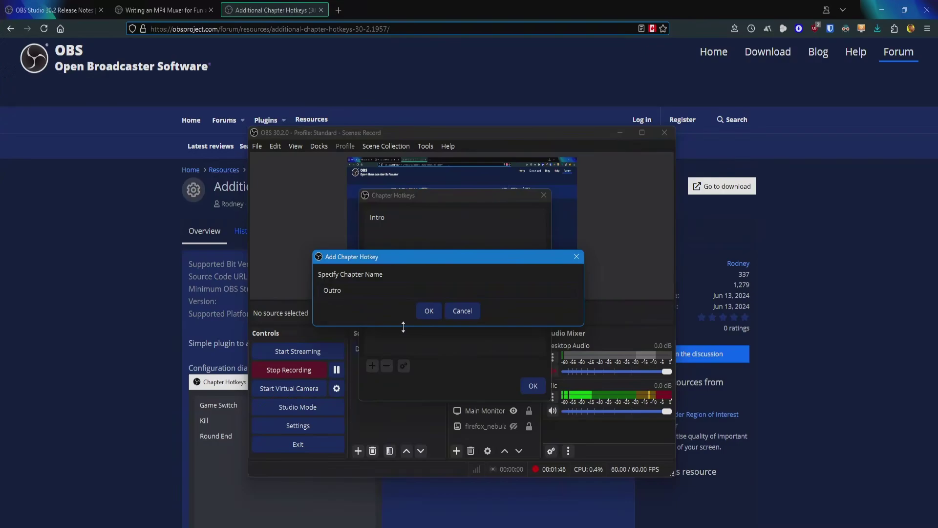
{"action": "left_click", "coordinate": [437, 311]}
{"action": "left_click", "coordinate": [531, 386]}
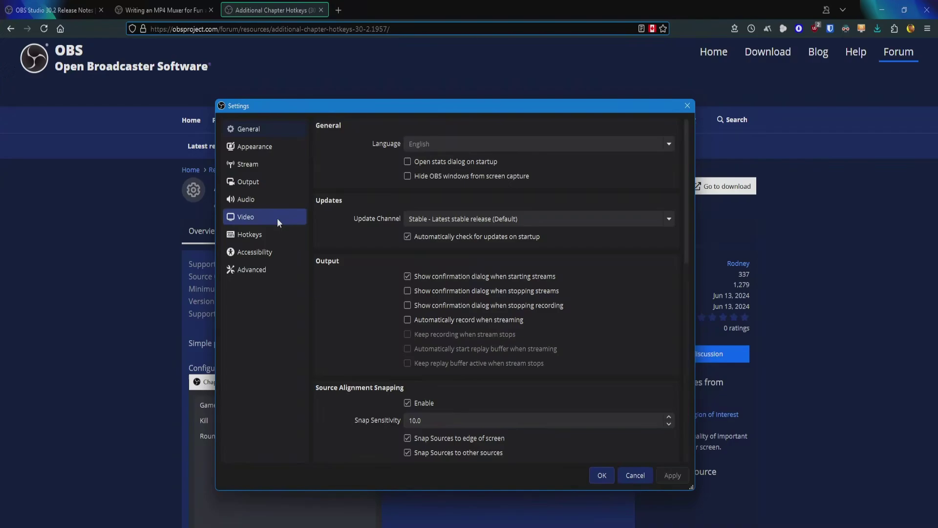
- Assign Ctrl+Alt+I to the Intro chapter marker and Ctrl+Alt+O to the Outro marker
{"action": "left_click", "coordinate": [281, 235]}
{"action": "scroll", "coordinate": [494, 342], "scroll_direction": "down", "scroll_amount": 6}
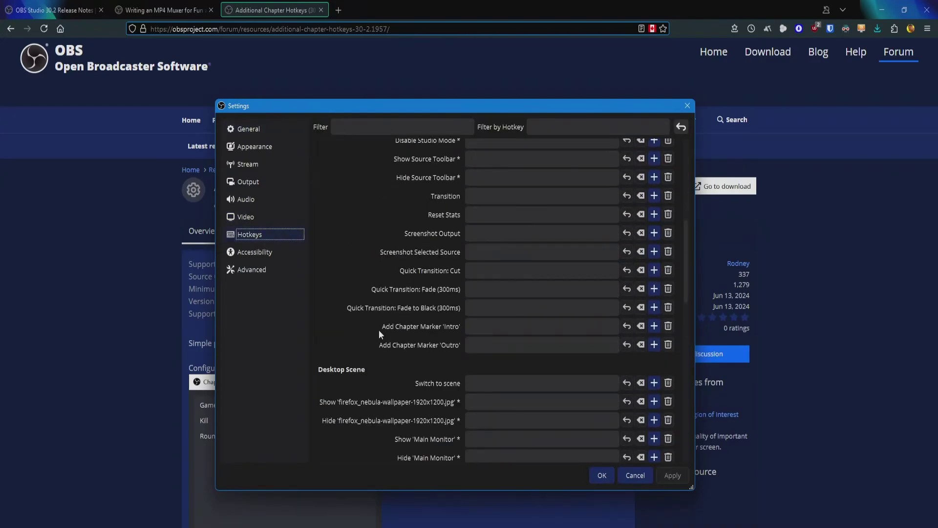
{"action": "left_click", "coordinate": [493, 328]}
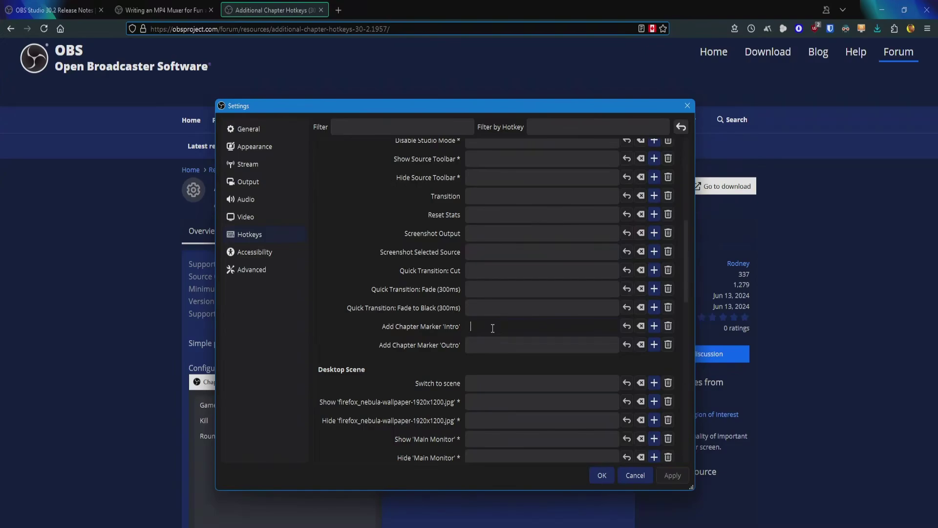
{"action": "key", "text": "ctrl+alt+i"}
{"action": "left_click", "coordinate": [488, 347]}
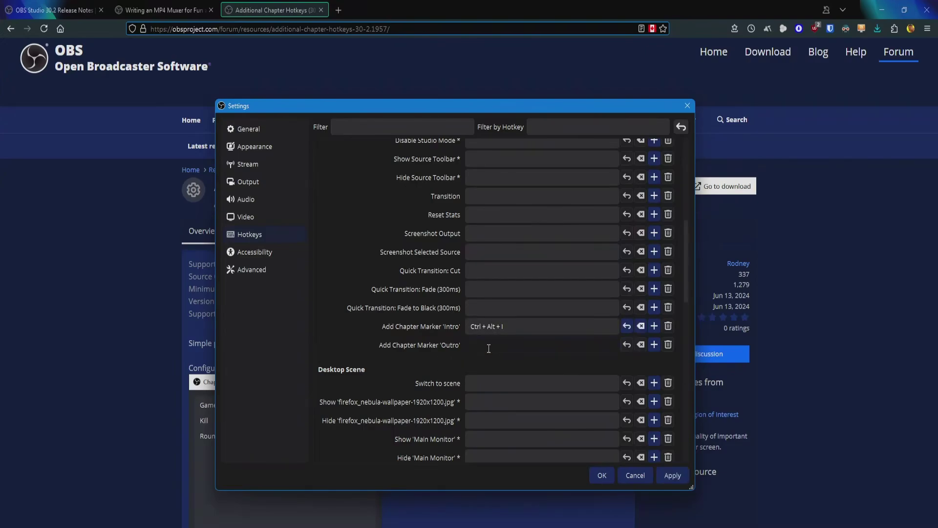
{"action": "key", "text": "ctrl"}
{"action": "key", "text": "ctrl+alt+o"}
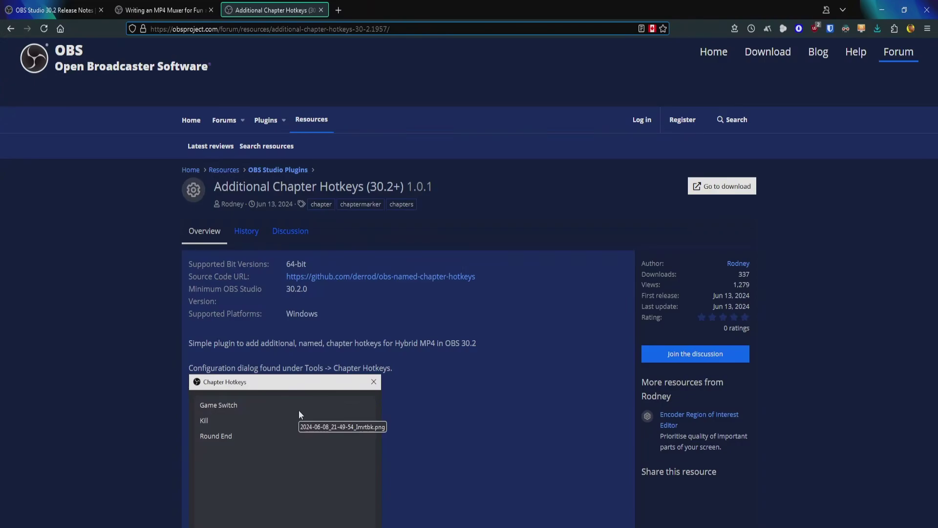
- Play 2024-07-17_23-54-21.mp4 in PotPlayer and show its Intro and Outro chapter list
{"action": "scroll", "coordinate": [300, 414], "scroll_direction": "down", "scroll_amount": 5}
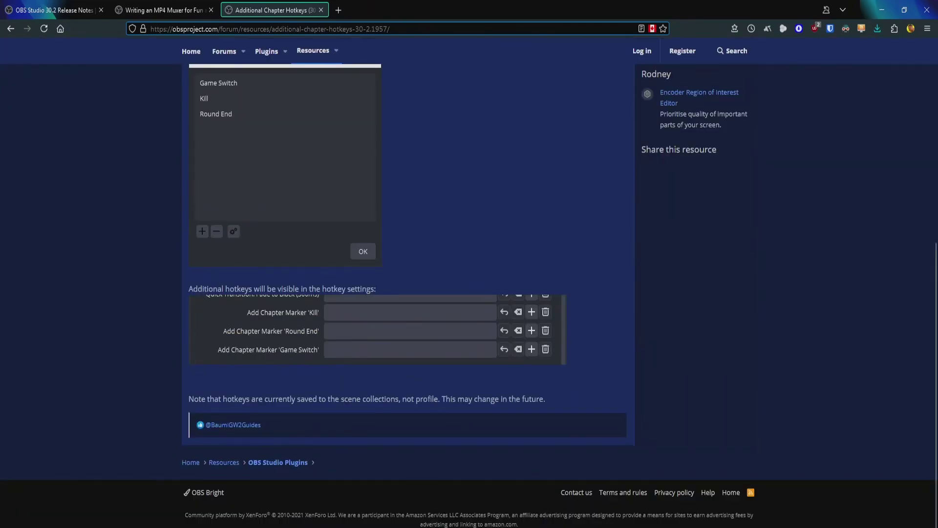
{"action": "key", "text": "alt+Tab"}
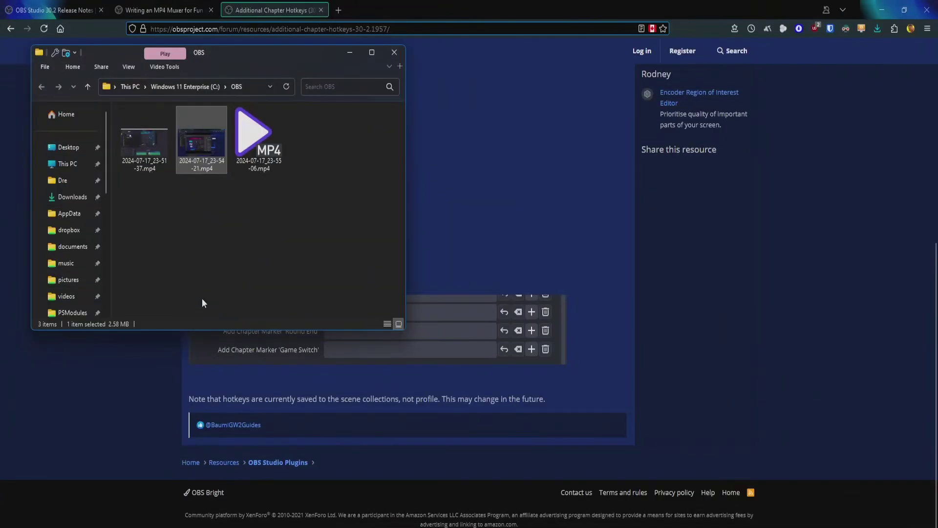
{"action": "key", "text": "Return"}
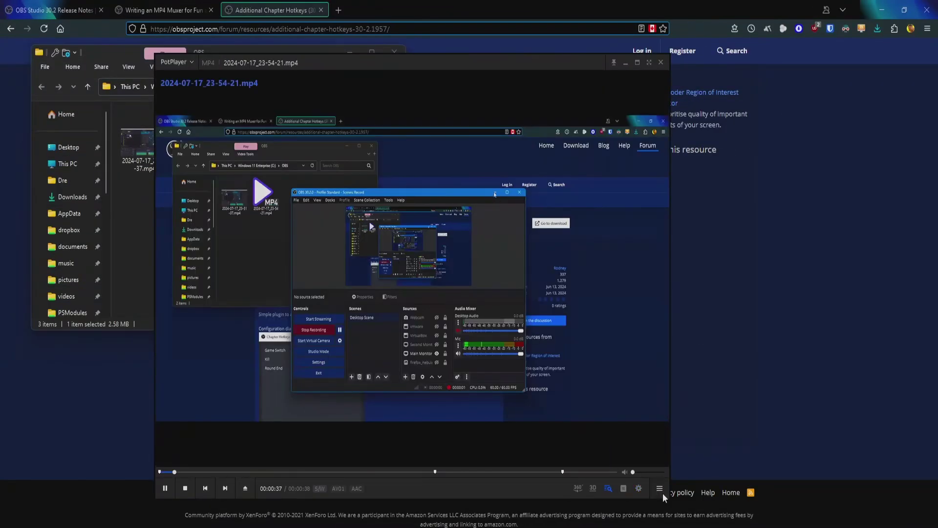
{"action": "left_click", "coordinate": [660, 489]}
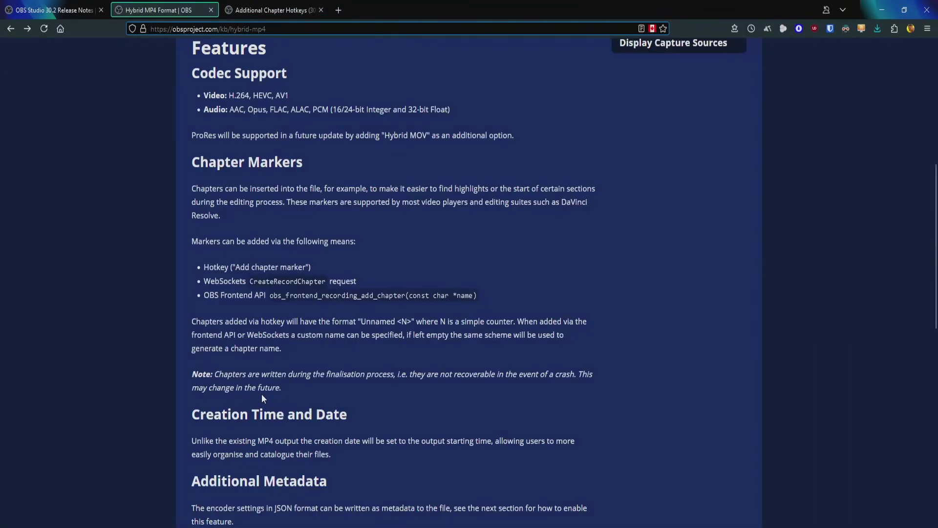
- Highlight the note that chapters are written only at finalisation, then scroll back up
{"action": "left_click_drag", "start_coordinate": [281, 388], "coordinate": [192, 374]}
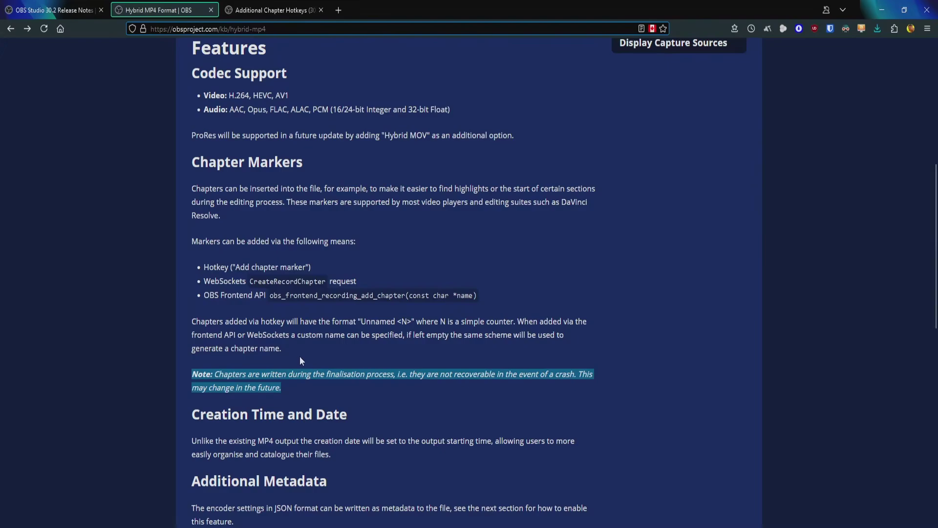
{"action": "scroll", "coordinate": [451, 223], "scroll_direction": "up", "scroll_amount": 7}
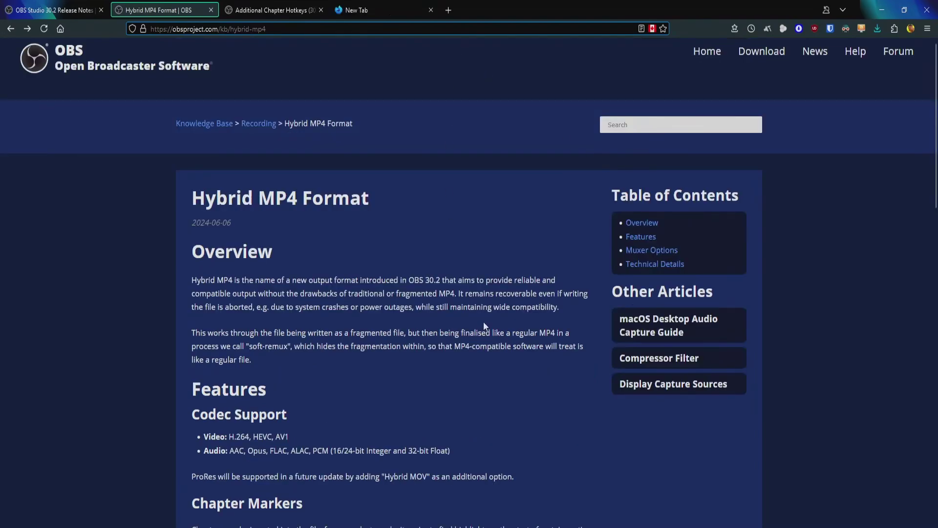